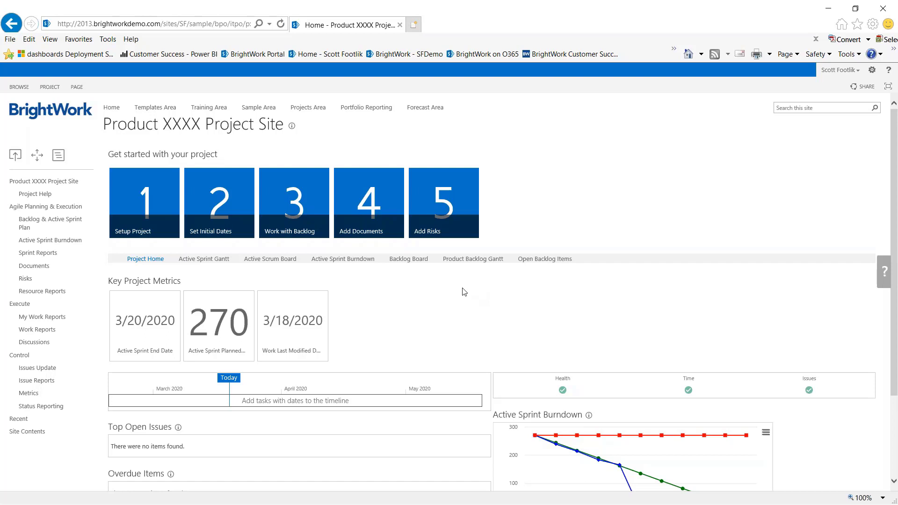
# Step: Open the Backlog & Active Sprint Plan list from the left navigation
pyautogui.click(30, 225)
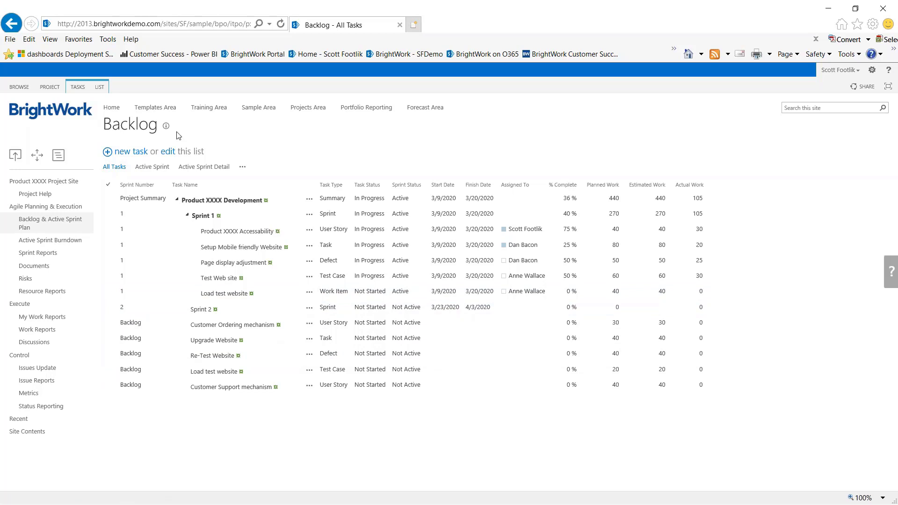
# Step: Add 'Add user registration' as a new User Story row in grid edit mode
pyautogui.click(167, 152)
pyautogui.click(204, 392)
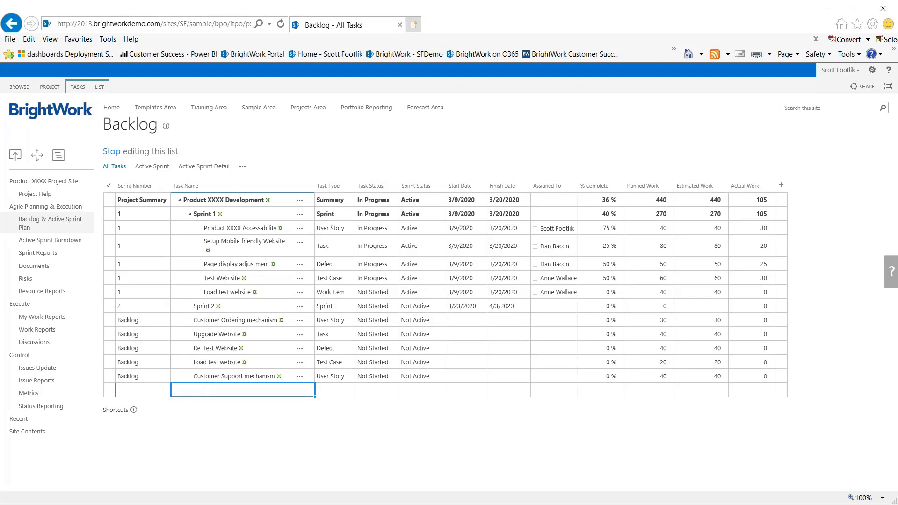
pyautogui.write('Add user ')
pyautogui.write('registrati')
pyautogui.write('on')
pyautogui.press('Tab')
pyautogui.write('u')
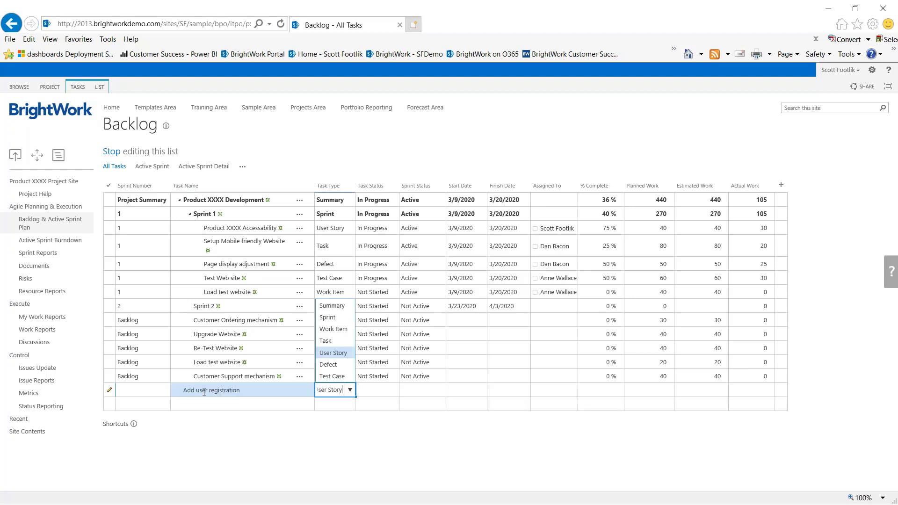
pyautogui.press('Tab')
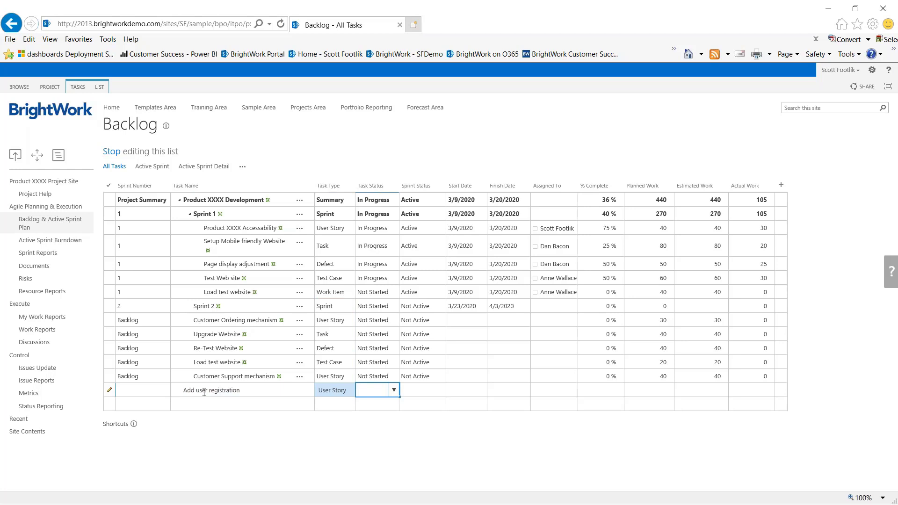
pyautogui.press('Return')
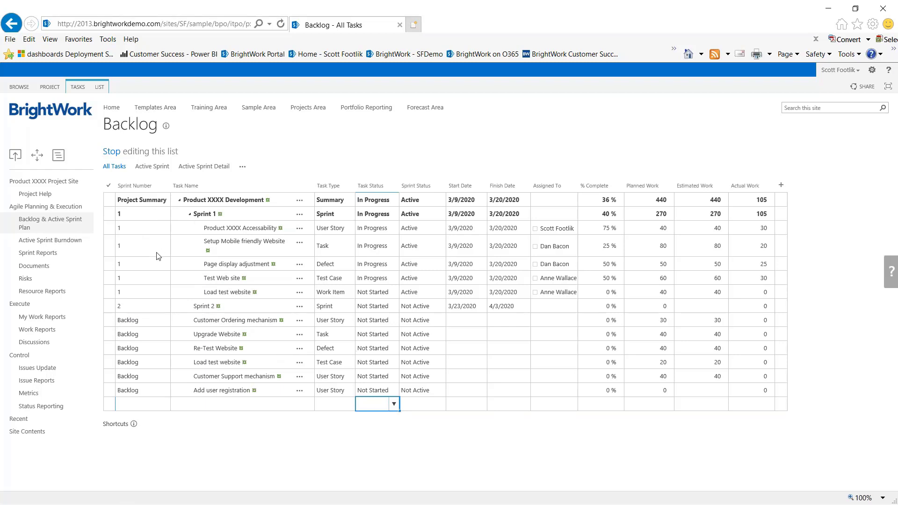
# Step: Select the Customer Ordering mechanism row and drag it upward in the list
pyautogui.click(109, 322)
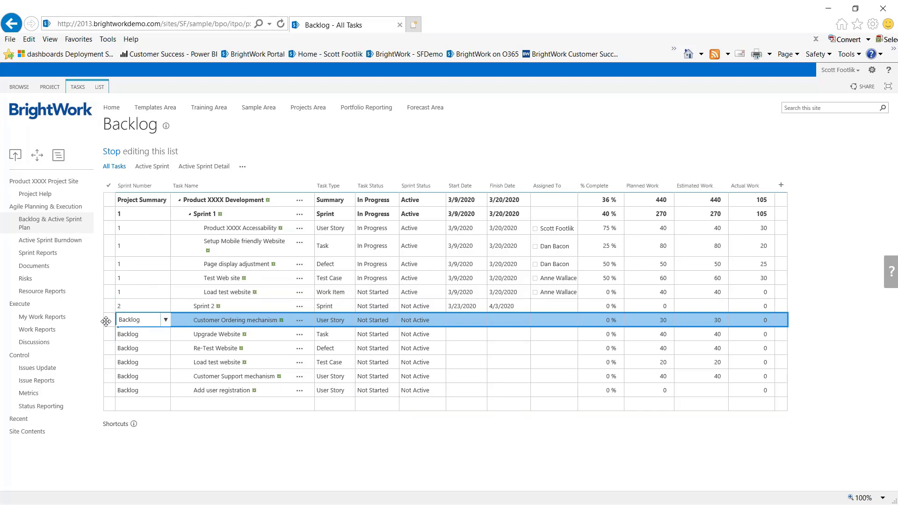
pyautogui.moveTo(107, 321)
pyautogui.mouseDown()
pyautogui.moveTo(108, 311)
pyautogui.moveTo(113, 336)
pyautogui.mouseUp()
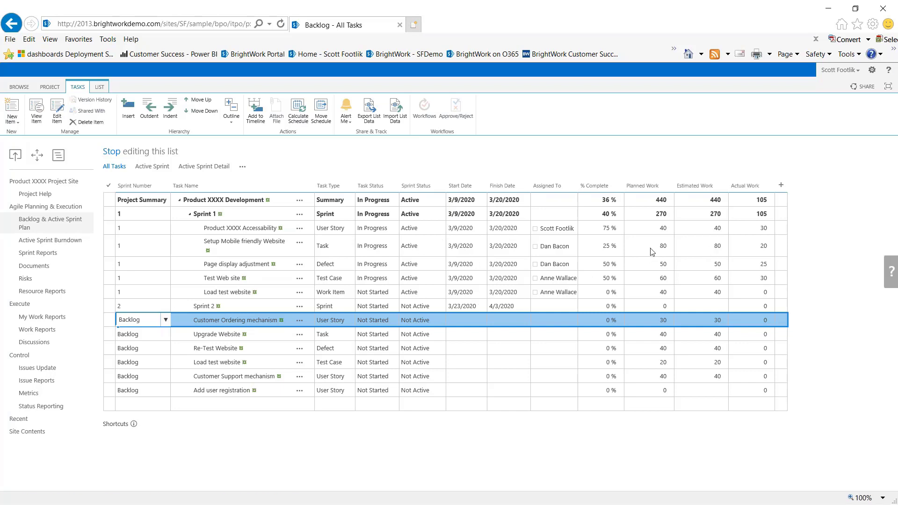
# Step: Run Calculate Schedule on the Backlog list and confirm the recalculation
pyautogui.click(304, 111)
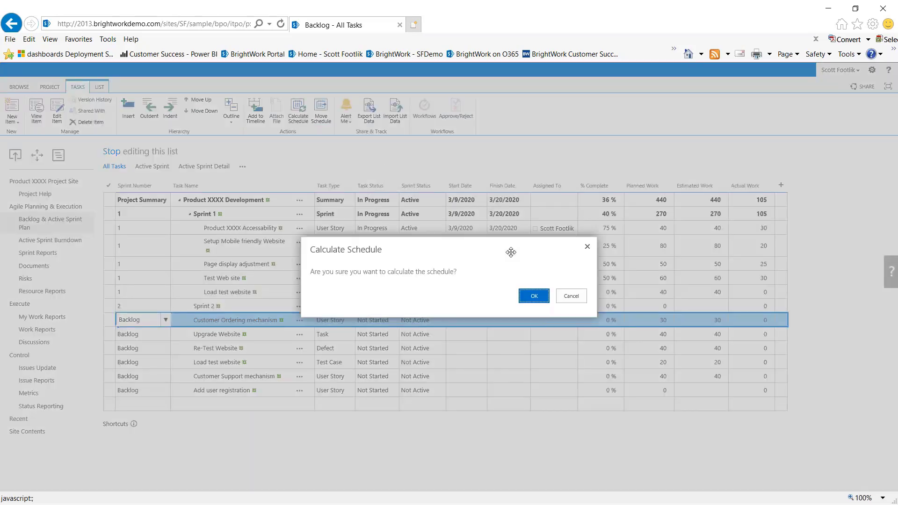
pyautogui.click(533, 299)
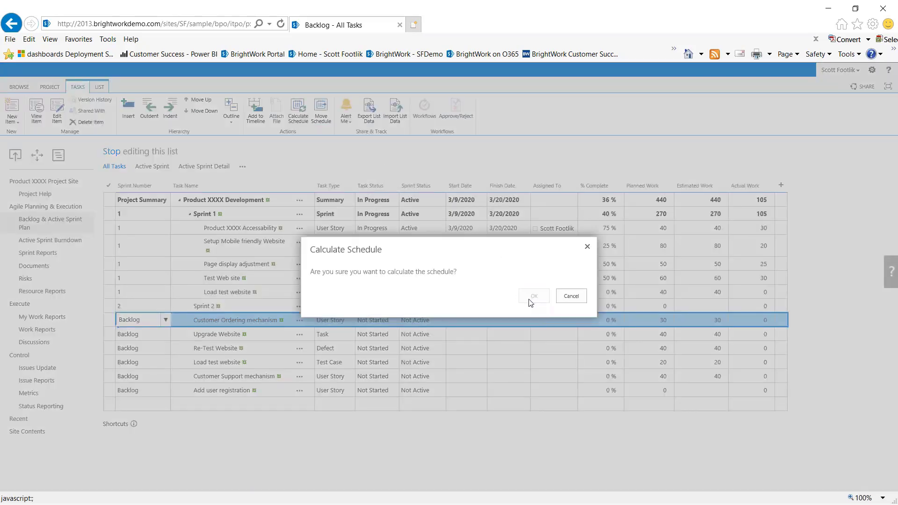